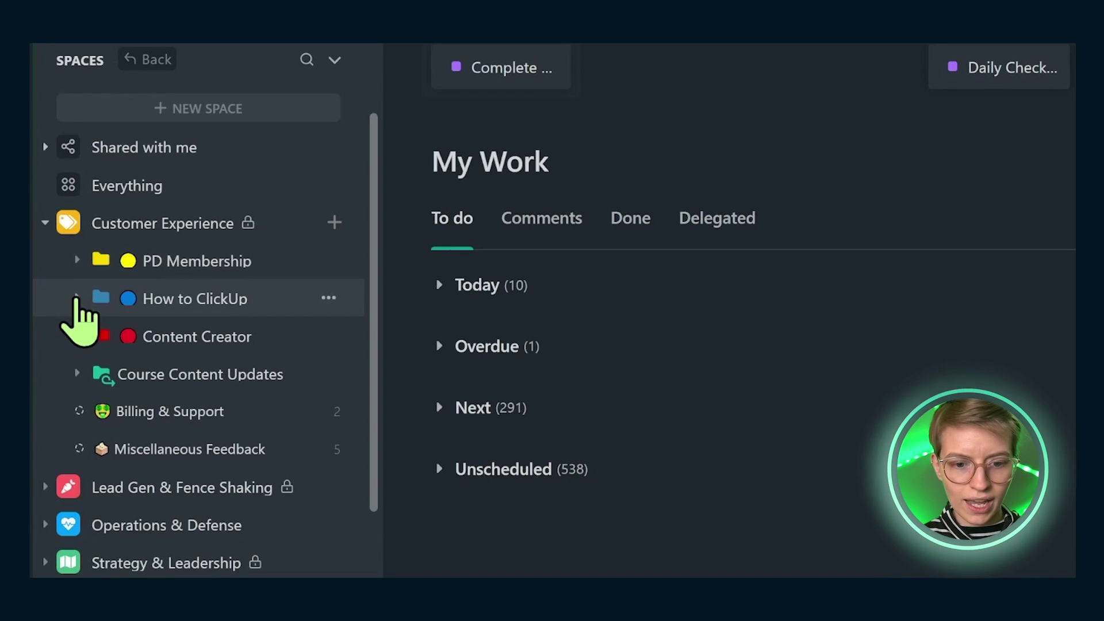
Peek at the lists in the How to ClickUp folder, then fold it back up
click(77, 298)
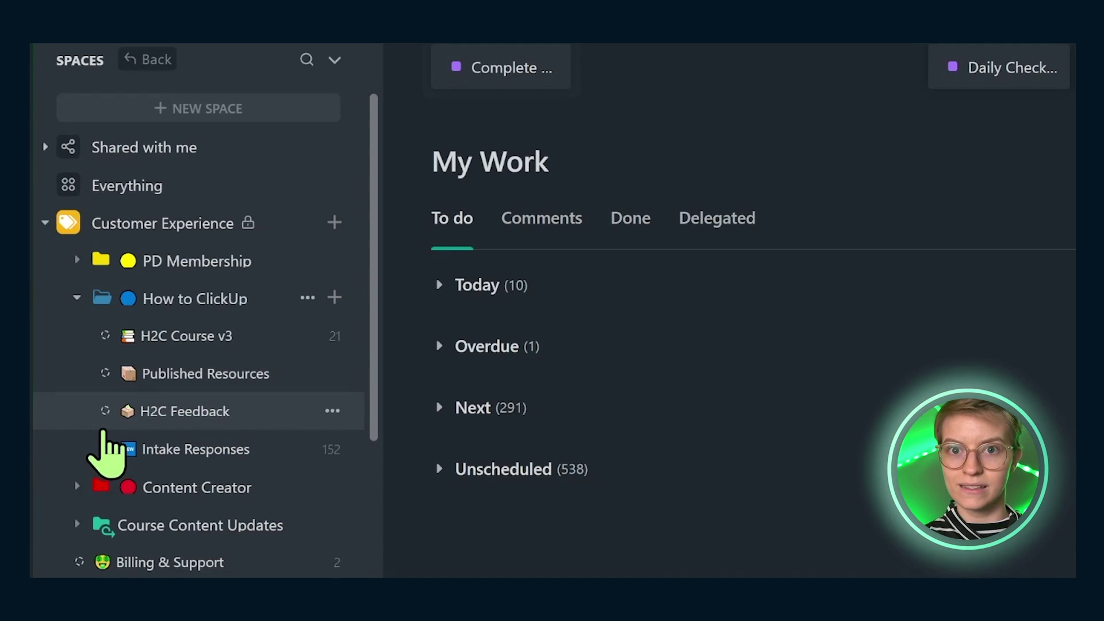
click(77, 297)
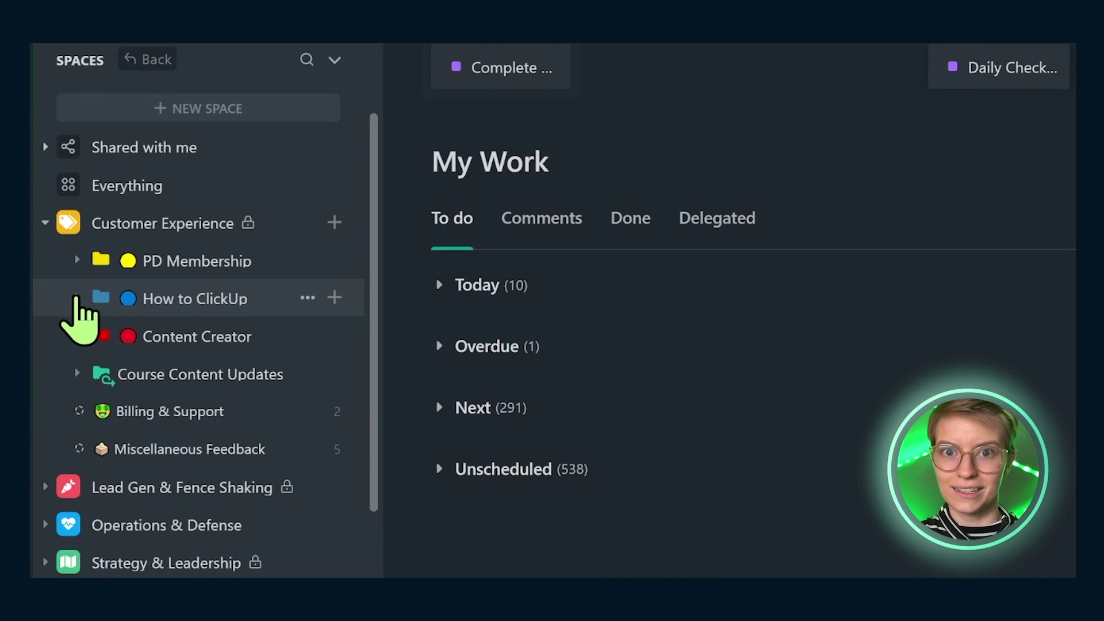
scroll(77, 299, down, 2)
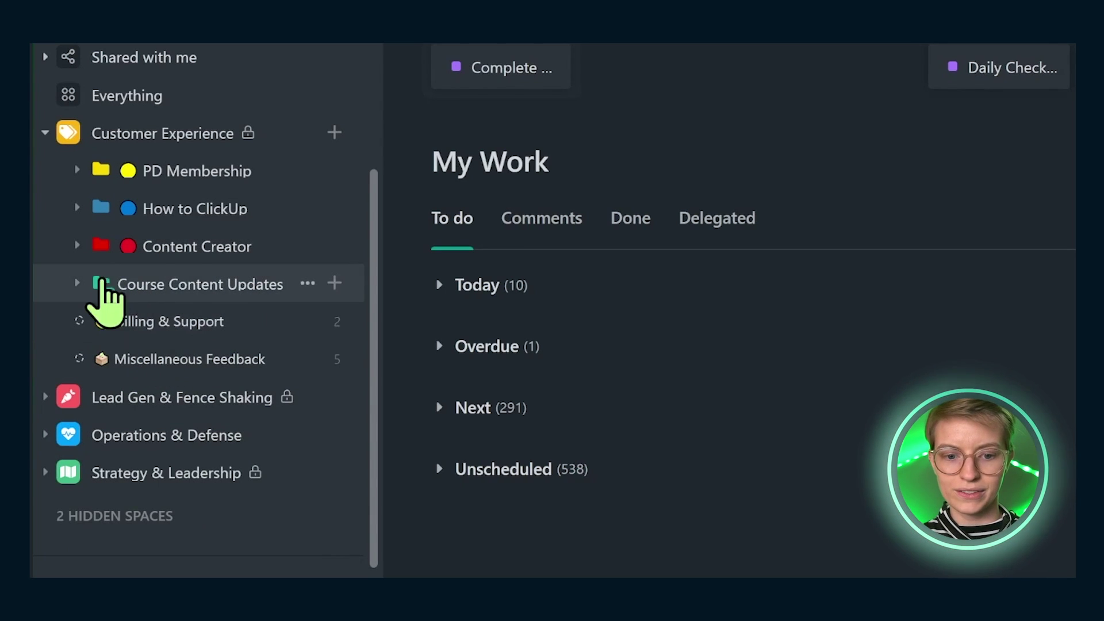
Open Billing & Support's Internal CX Ticket Creation form and collapse the Customer Experience space
mouse_move(178, 302)
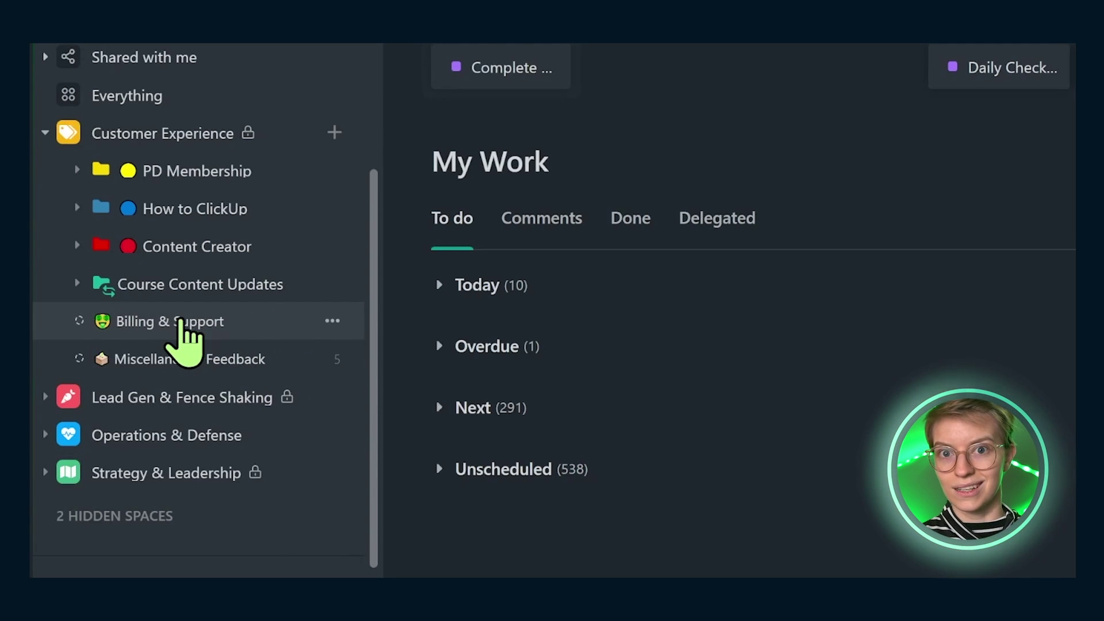
click(180, 320)
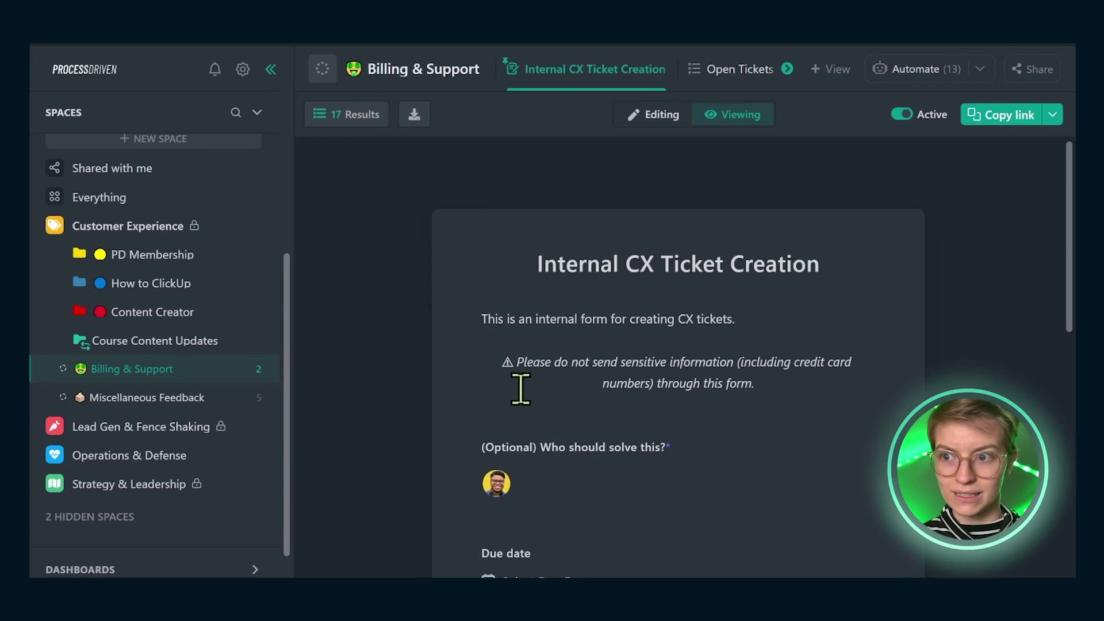
click(787, 68)
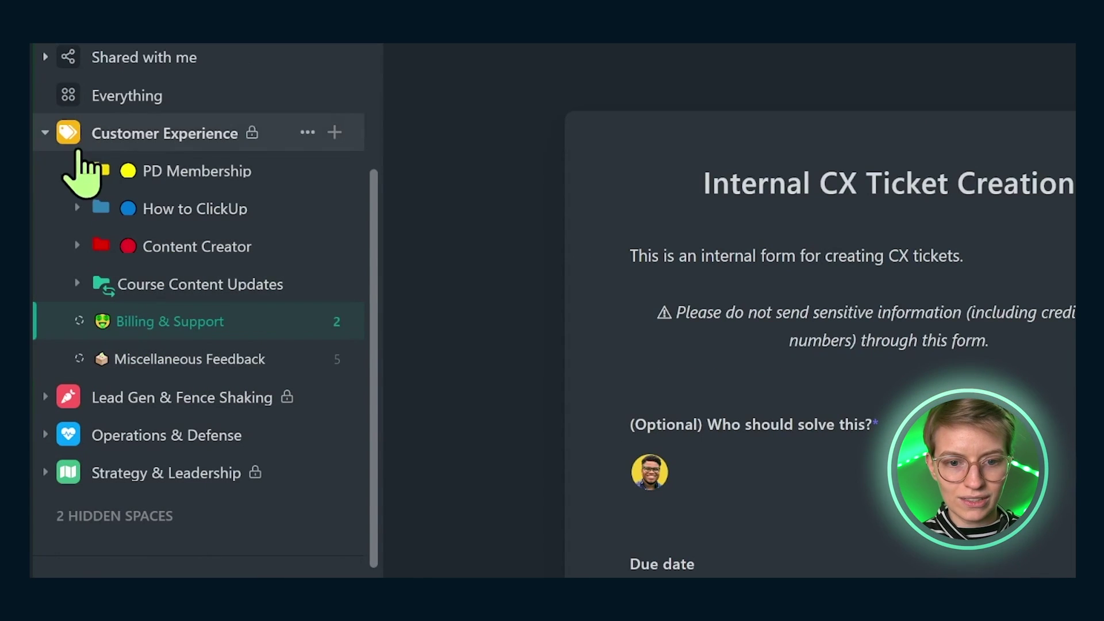
click(45, 134)
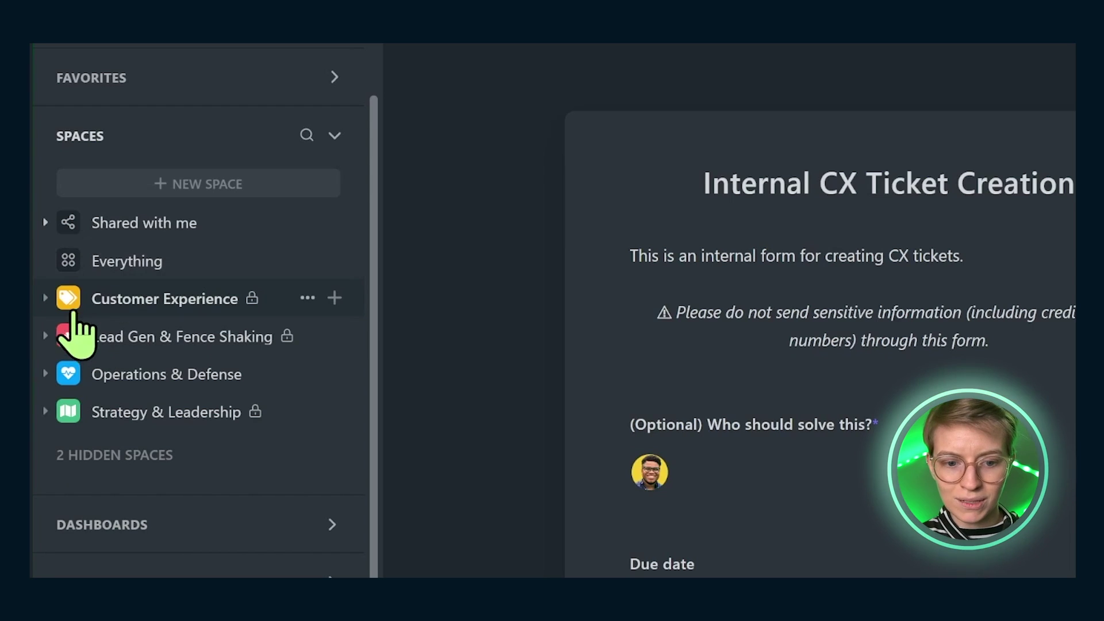
Re-open Customer Experience and How to ClickUp, fold Customer Experience, then expand Lead Gen & Fence Shaking
click(45, 298)
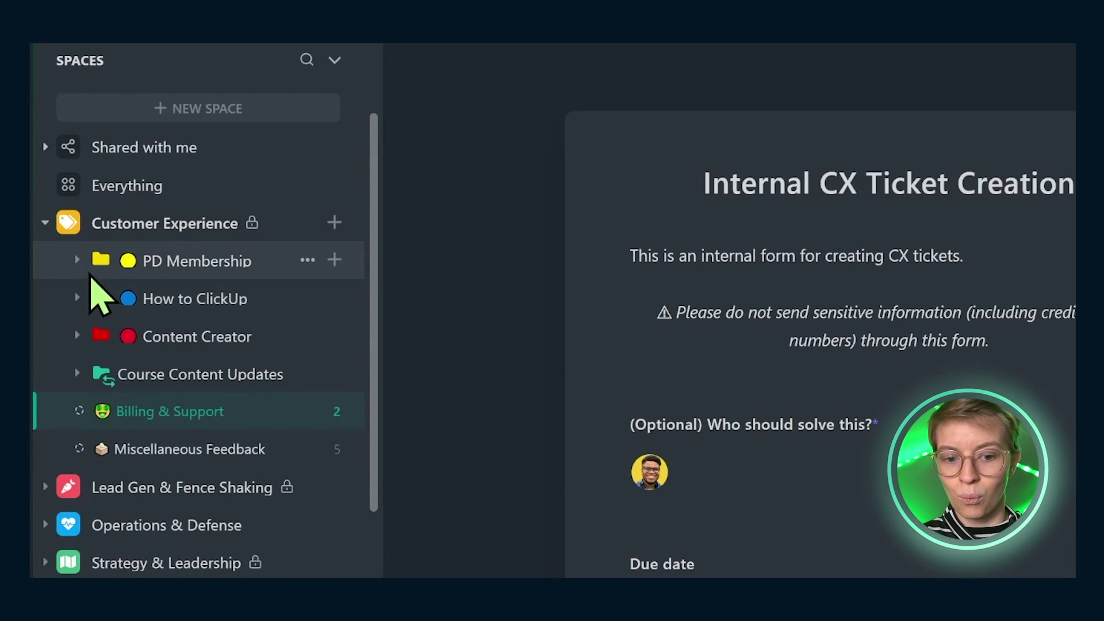
click(77, 297)
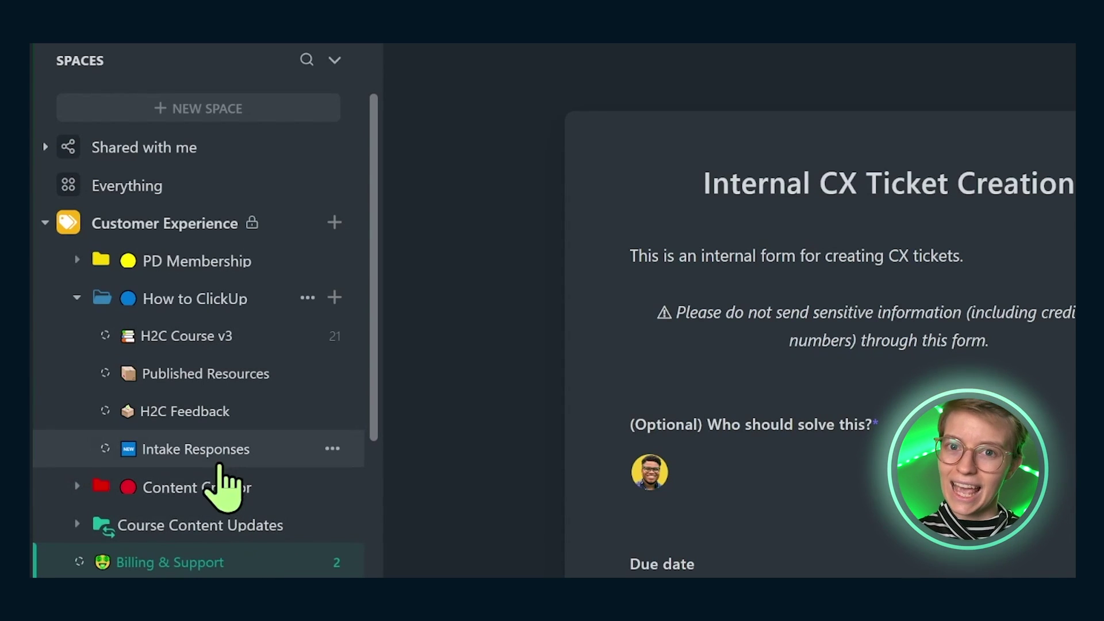
click(45, 223)
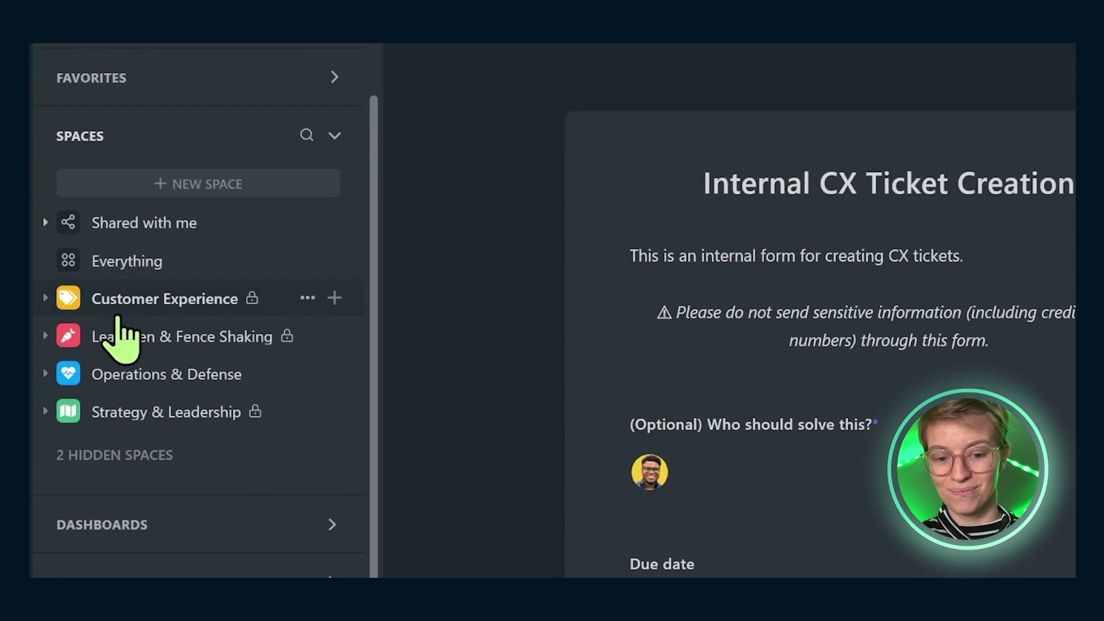
click(138, 338)
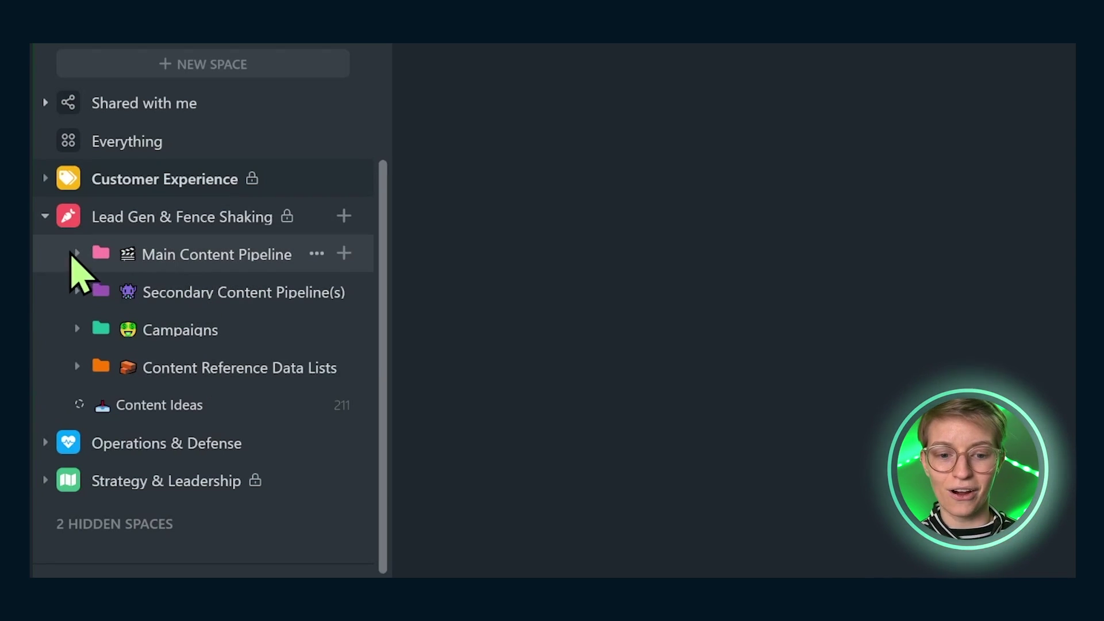
Expand the Main Content Pipeline folder to reach the 1A. All Video Production list
click(76, 253)
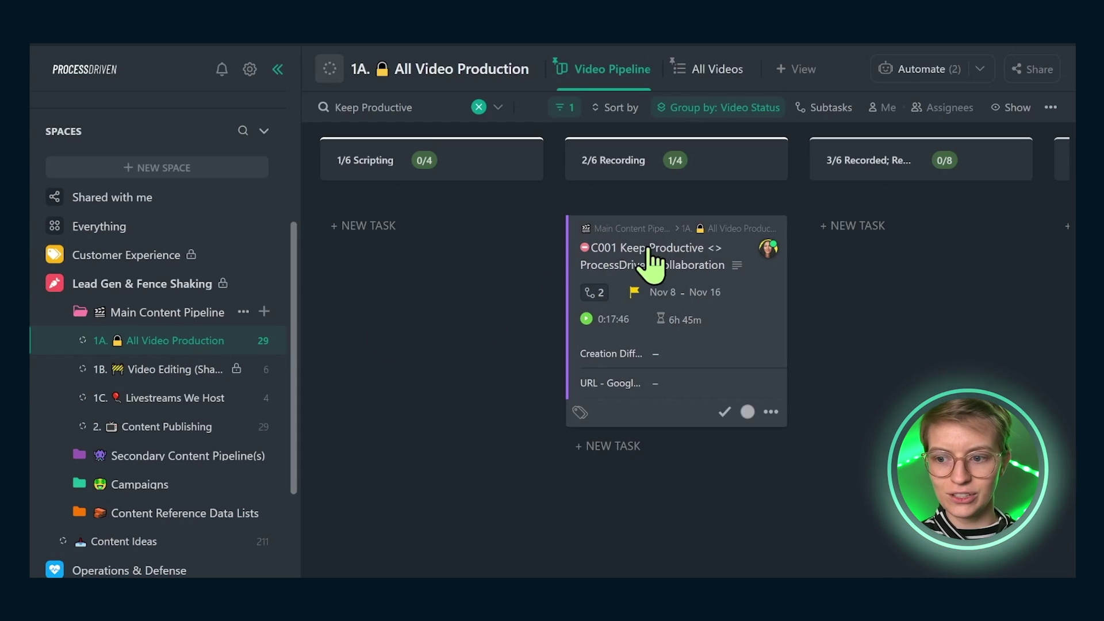
mouse_move(656, 257)
mouse_down()
mouse_move(739, 278)
mouse_move(643, 259)
mouse_move(645, 269)
mouse_up()
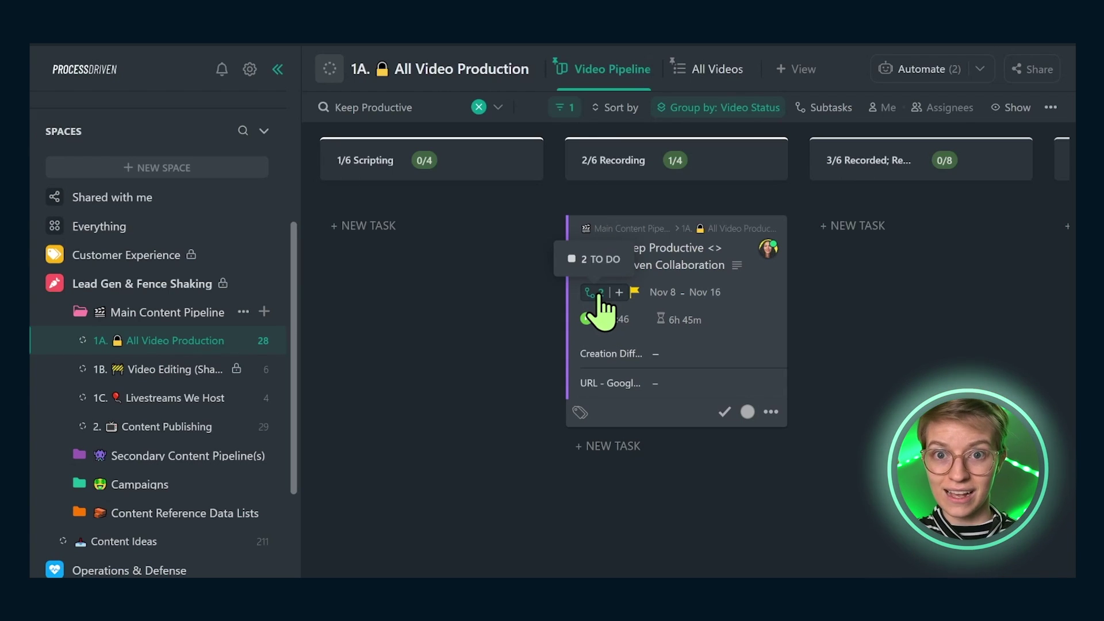
scroll(561, 337, right, 5)
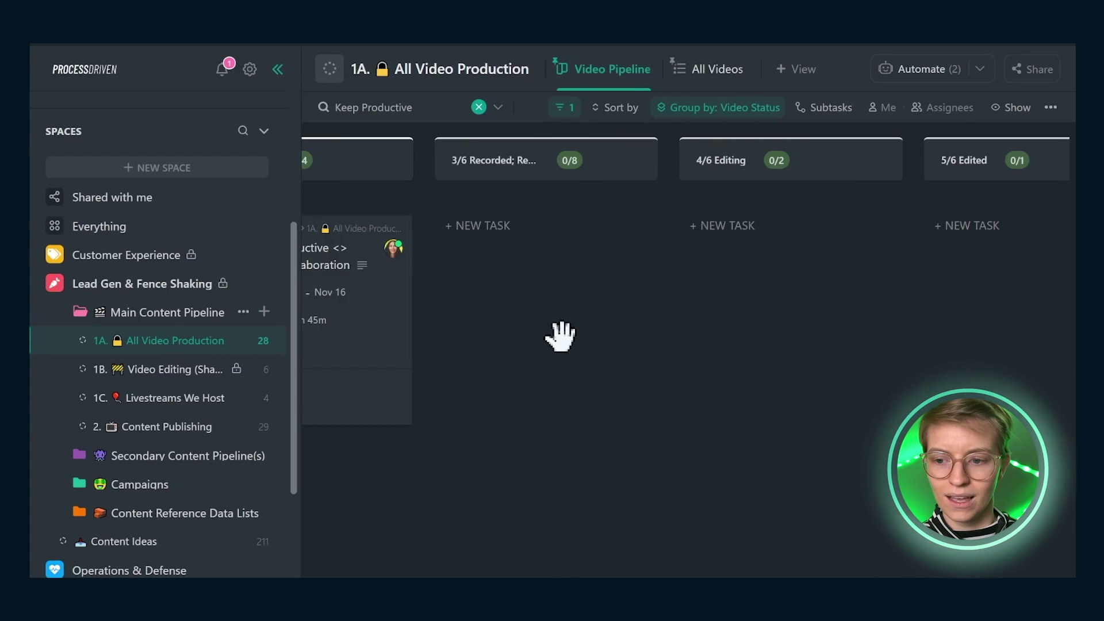
scroll(788, 353, left, 5)
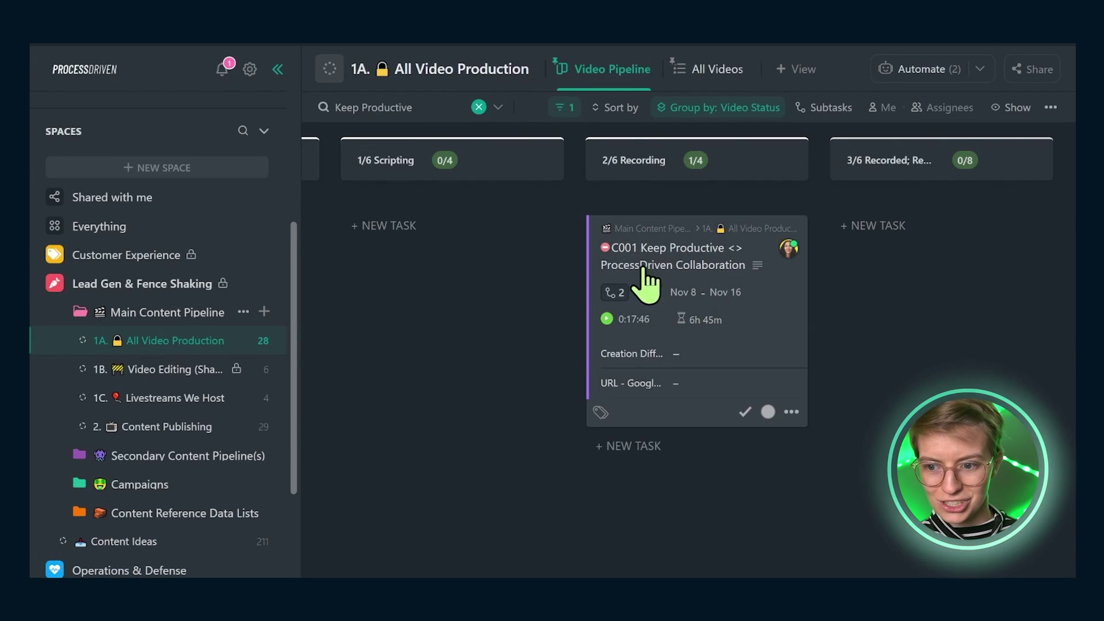
drag(604, 253, 600, 276)
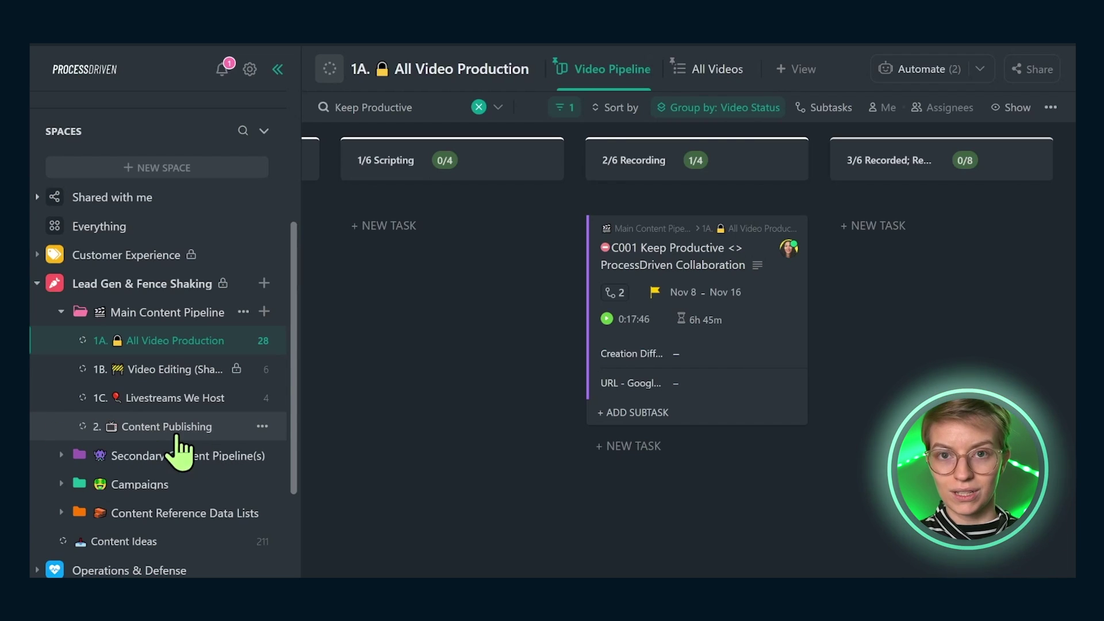
Collapse Main Content Pipeline, toggle Secondary Content Pipeline(s), and pan the board across status columns
click(61, 311)
click(117, 339)
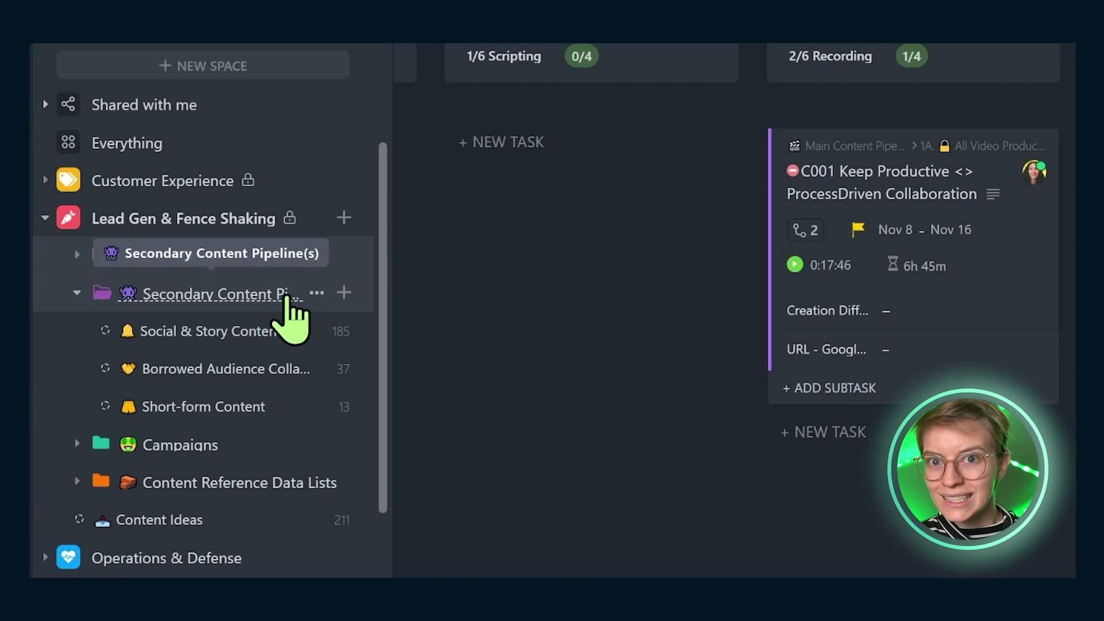
drag(538, 357, 637, 377)
right_click(690, 402)
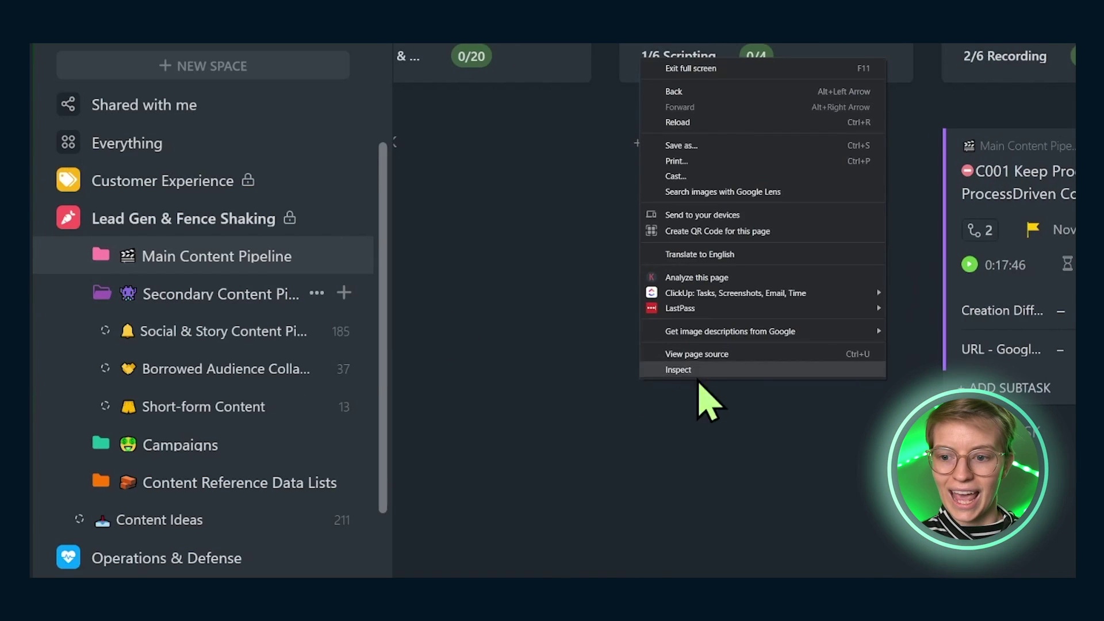
drag(707, 407, 683, 488)
scroll(632, 477, right, 5)
drag(656, 153, 793, 299)
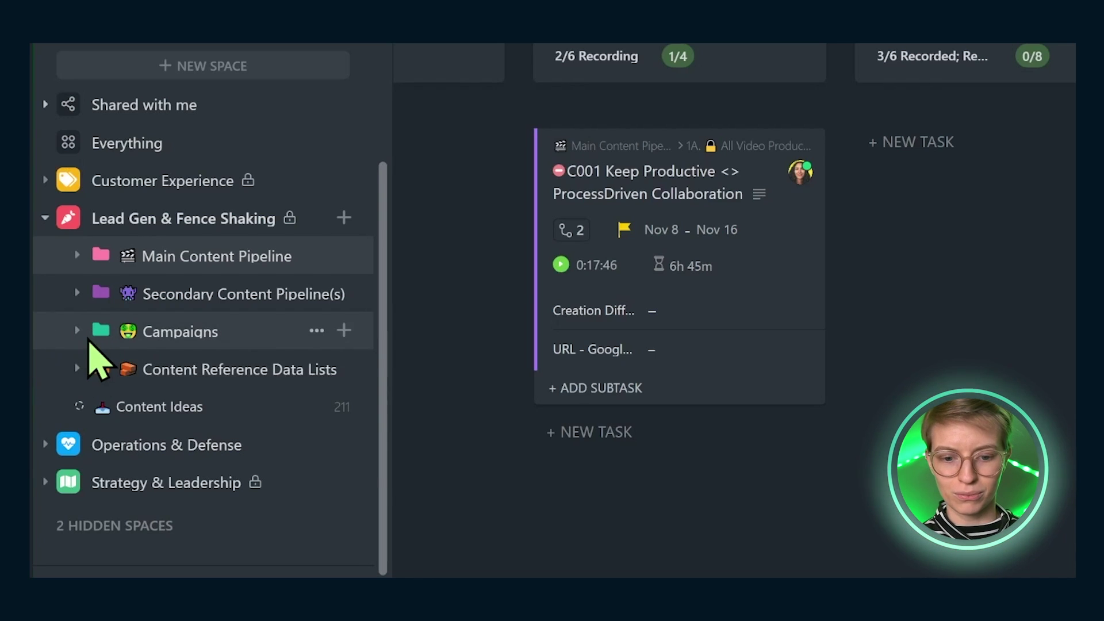
Expand Content Reference Data Lists, collapse Lead Gen & Fence Shaking, and switch to the Internal Content Idea view
click(77, 369)
scroll(293, 269, down, 2)
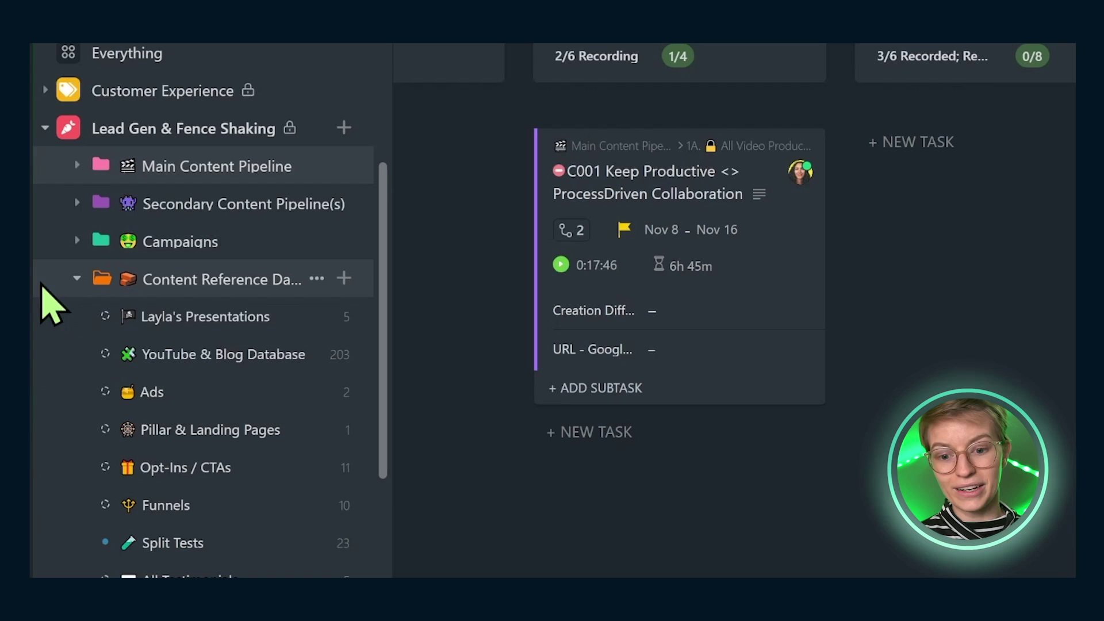
scroll(46, 296, down, 1)
scroll(53, 298, down, 1)
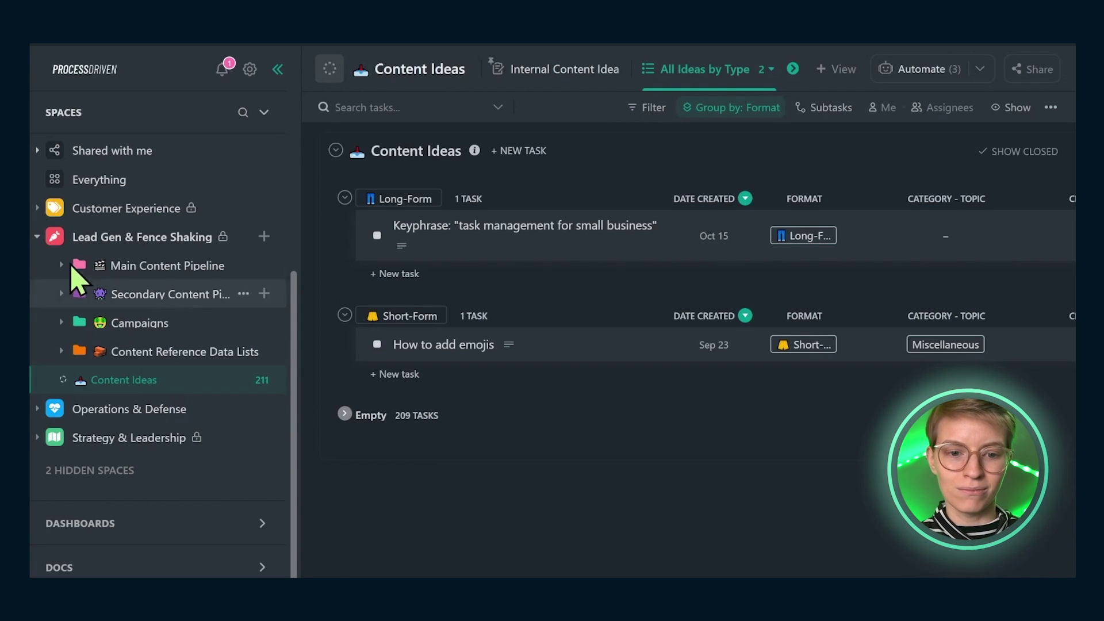
click(36, 236)
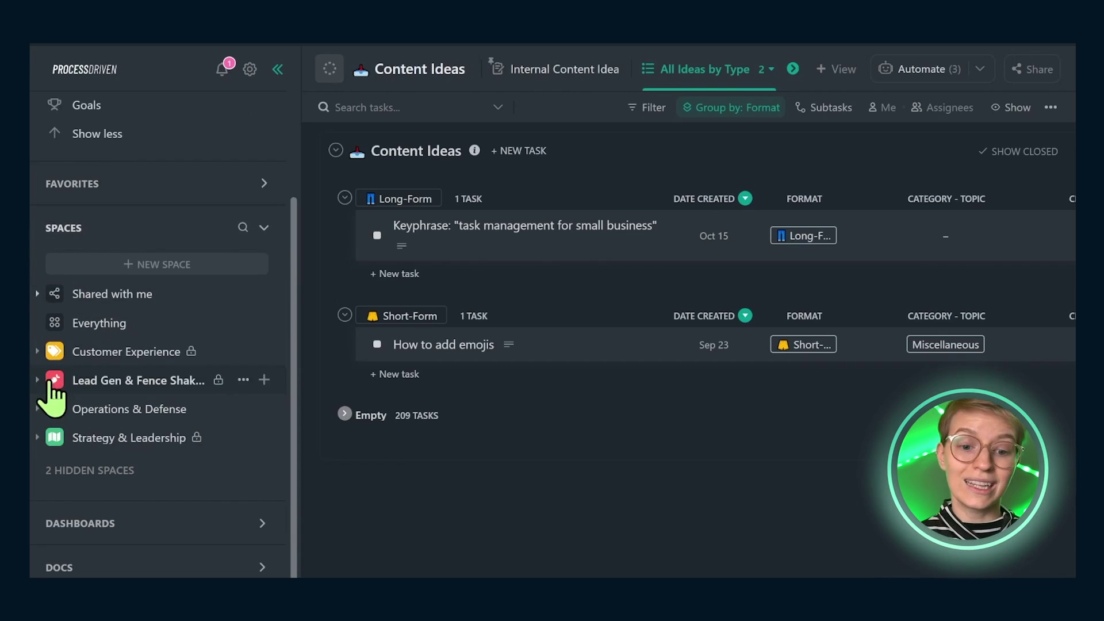
click(567, 76)
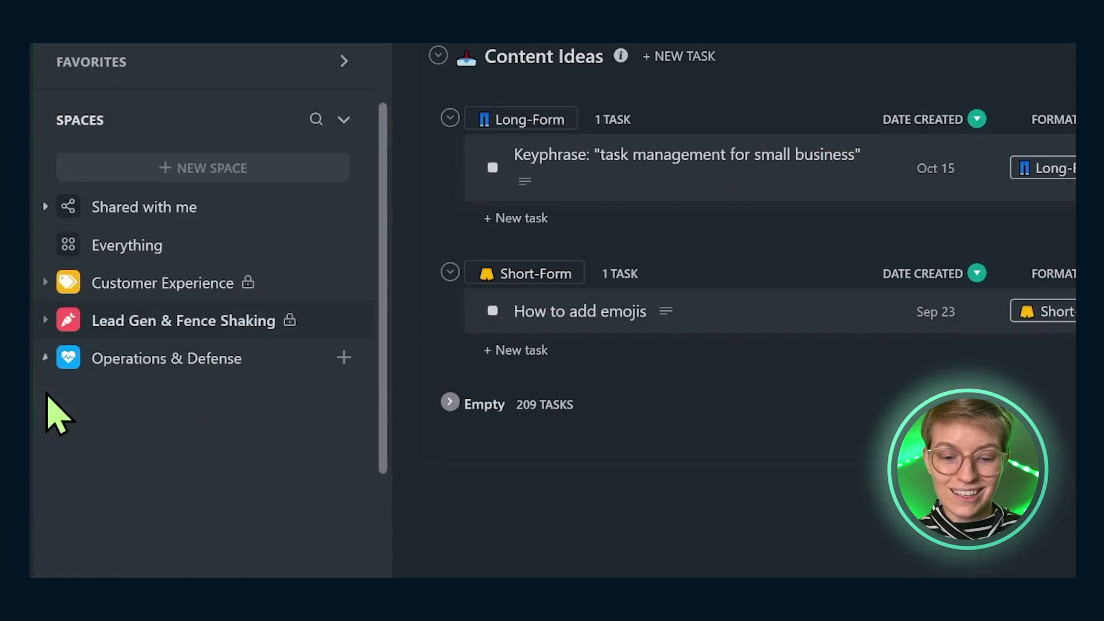
Expand Operations & Defense and its Chat folder to show Public Channels, Topic Channels and Direct Messages
click(69, 358)
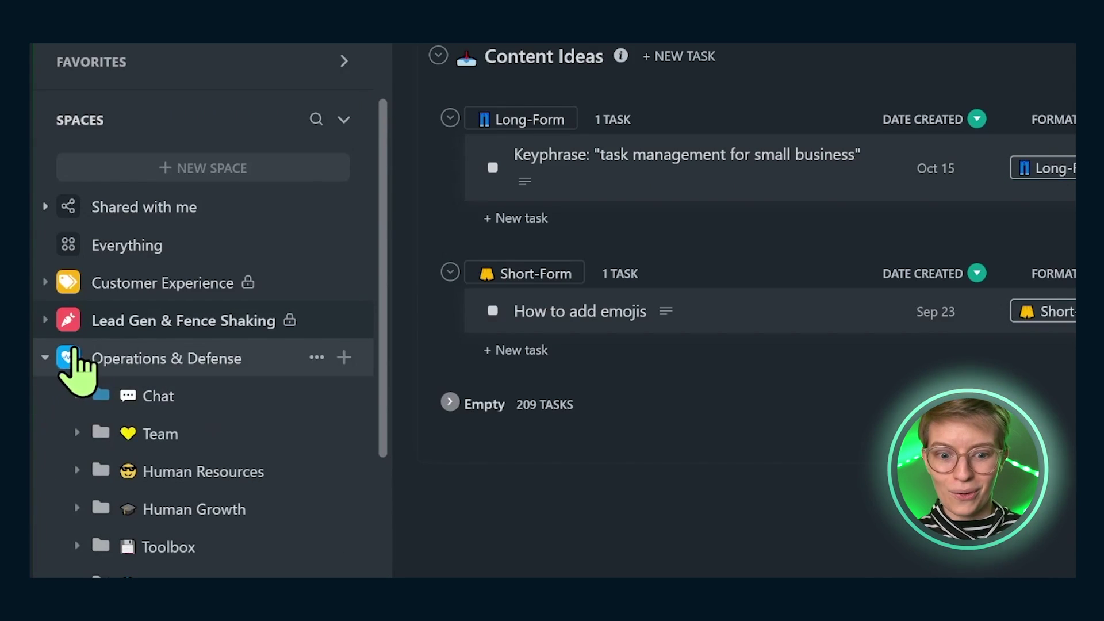
scroll(242, 356, down, 4)
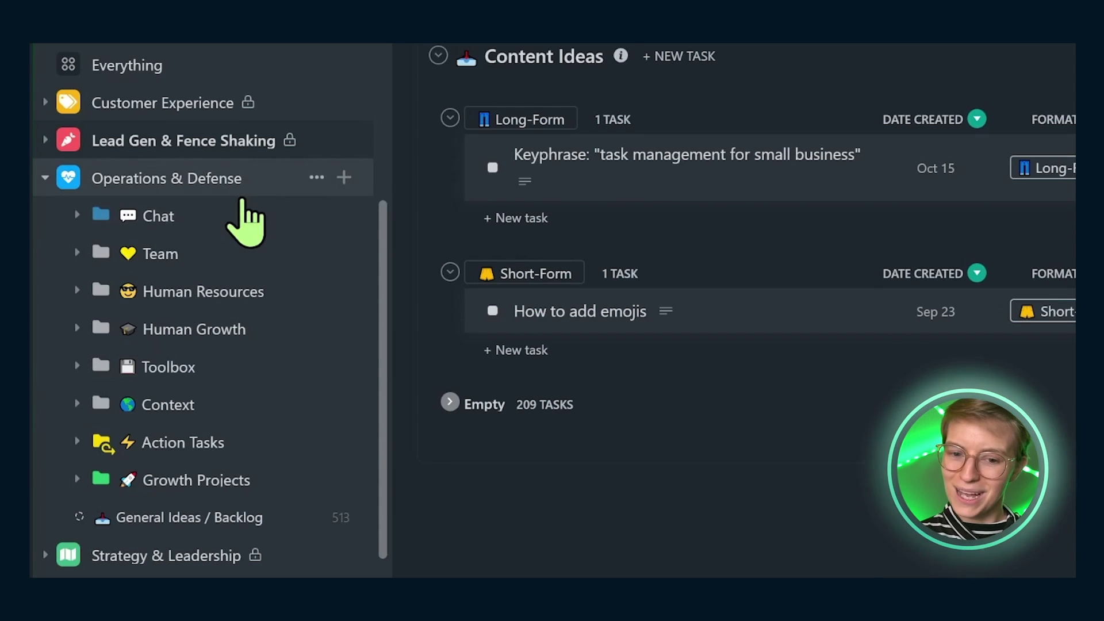
click(78, 216)
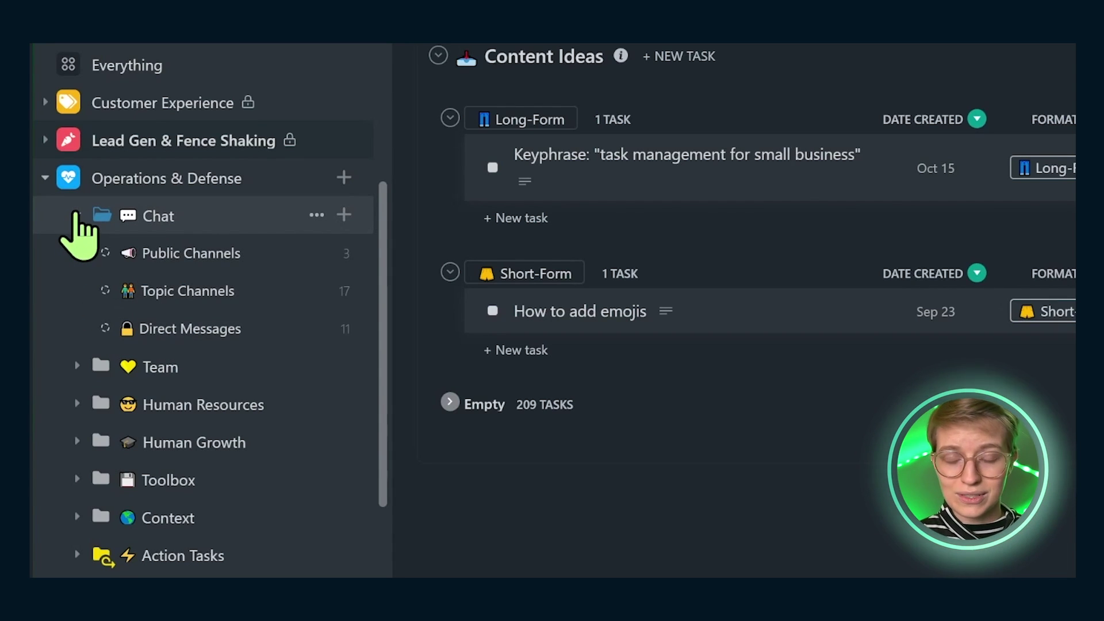
Fold the Chat folder, then open and close the Toolbox folder's lists
click(77, 216)
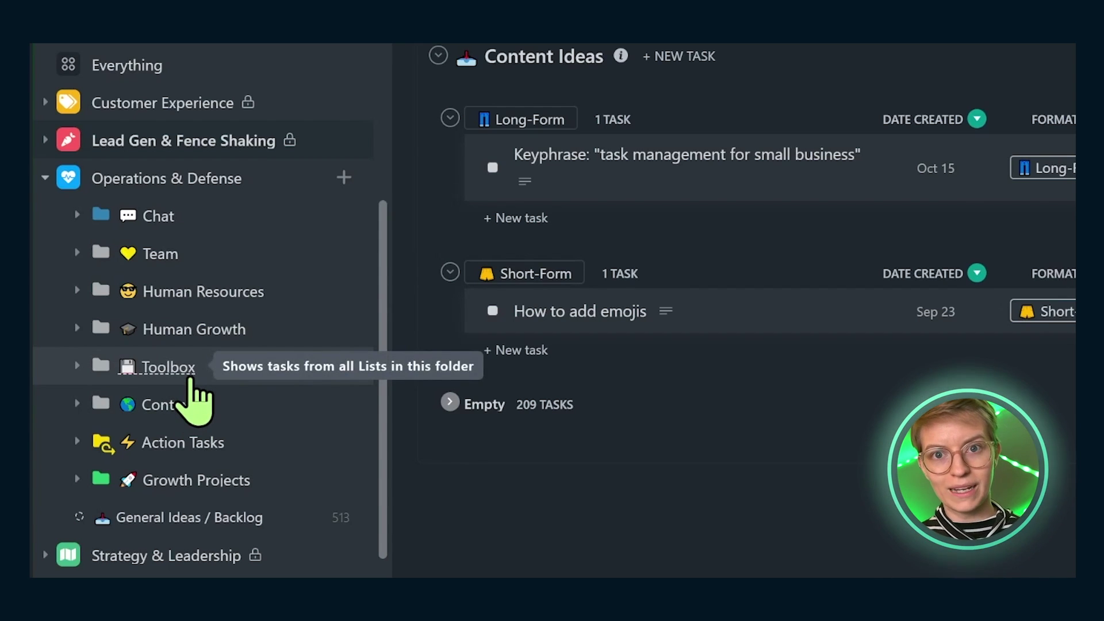
click(78, 366)
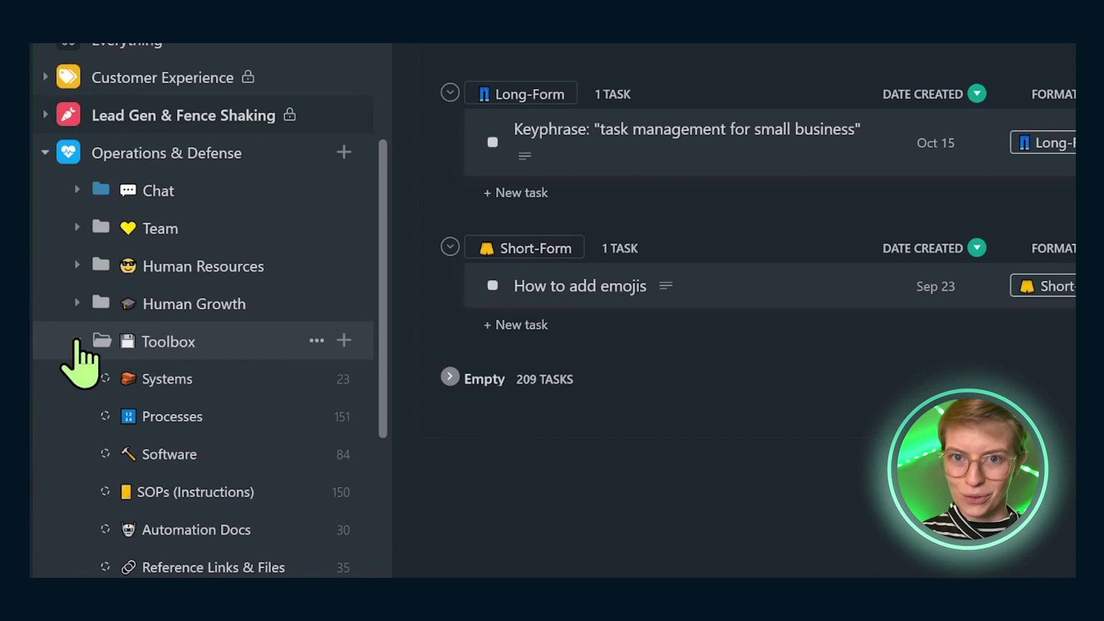
click(77, 341)
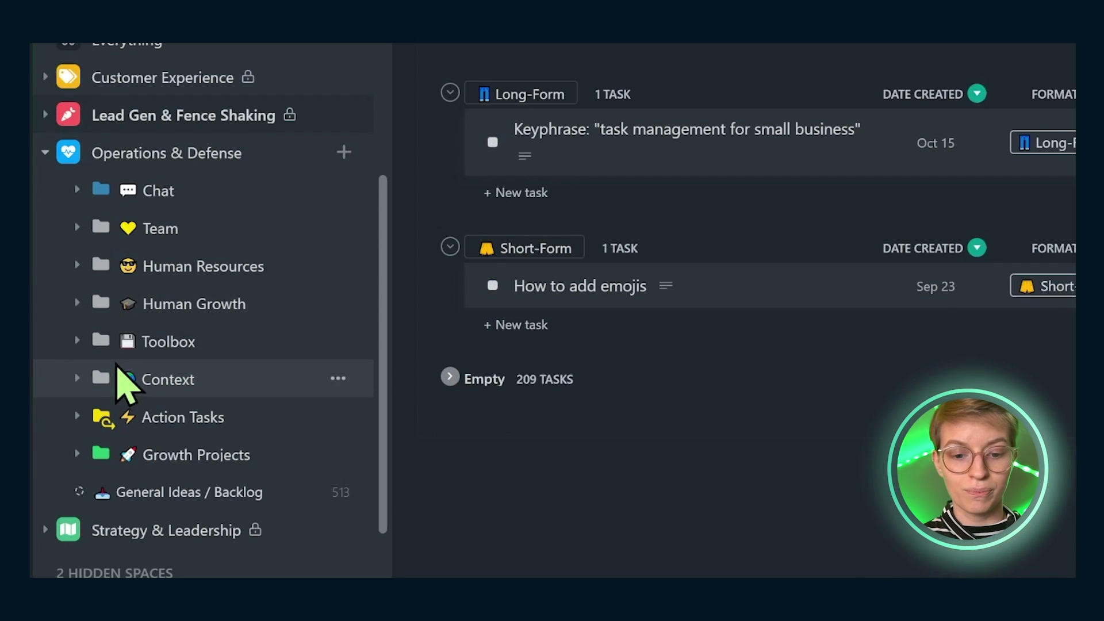
Open and close the Context folder's lists a couple of times, leaving it folded shut
scroll(118, 375, down, 3)
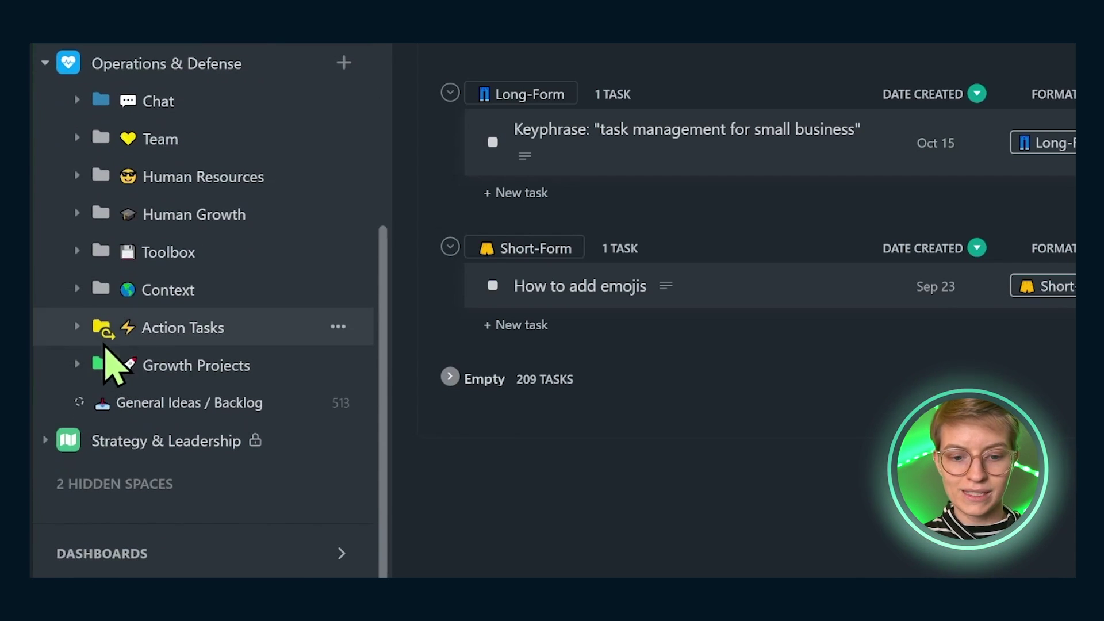
click(67, 293)
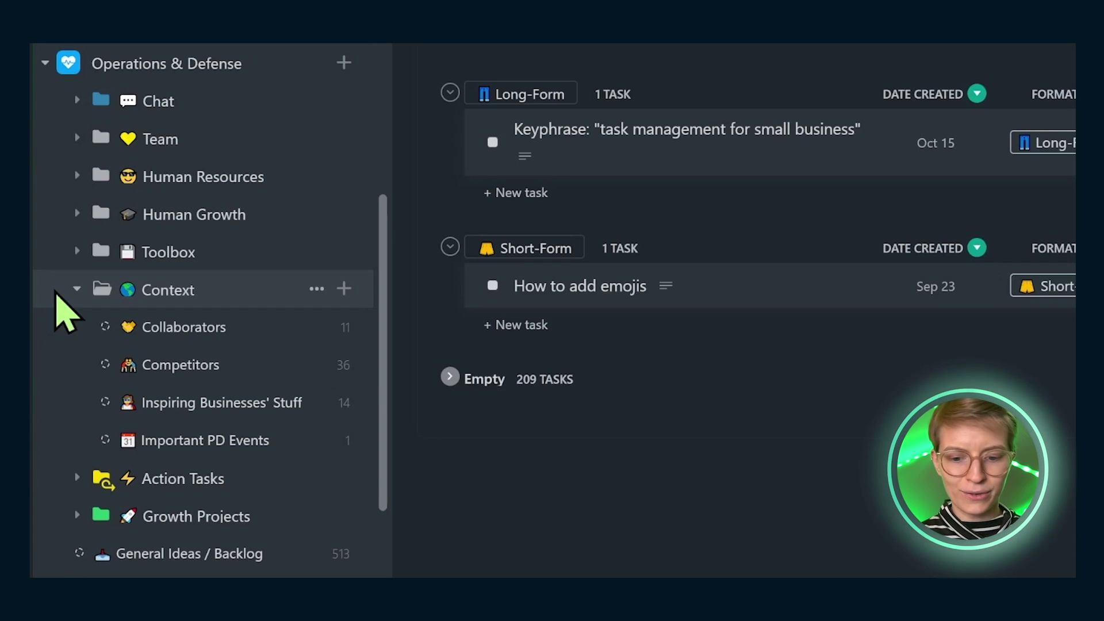
click(60, 292)
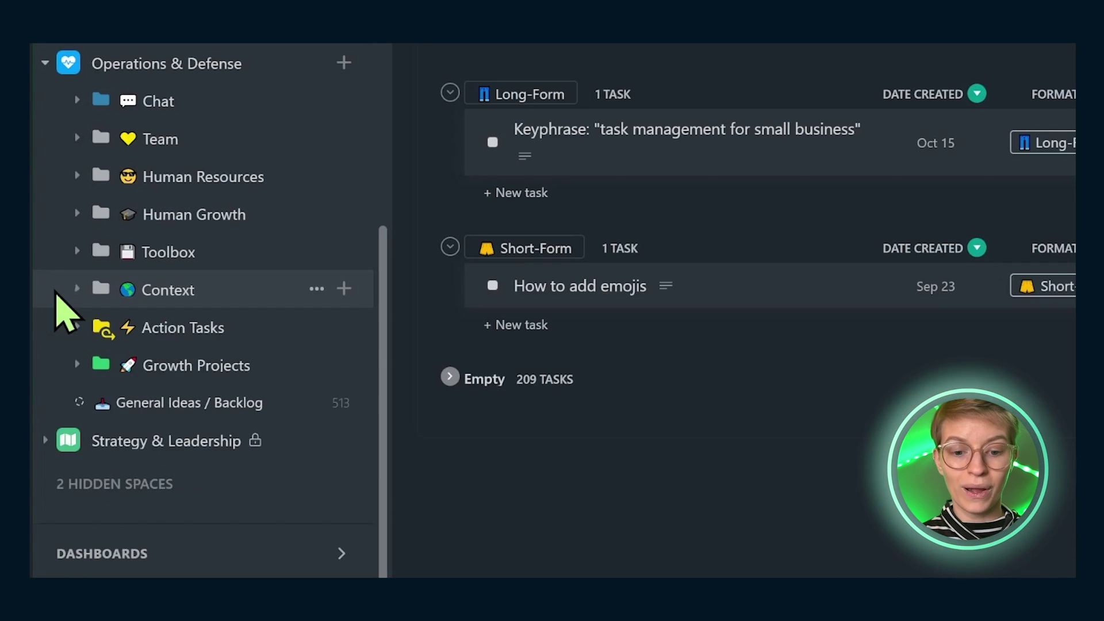
click(63, 296)
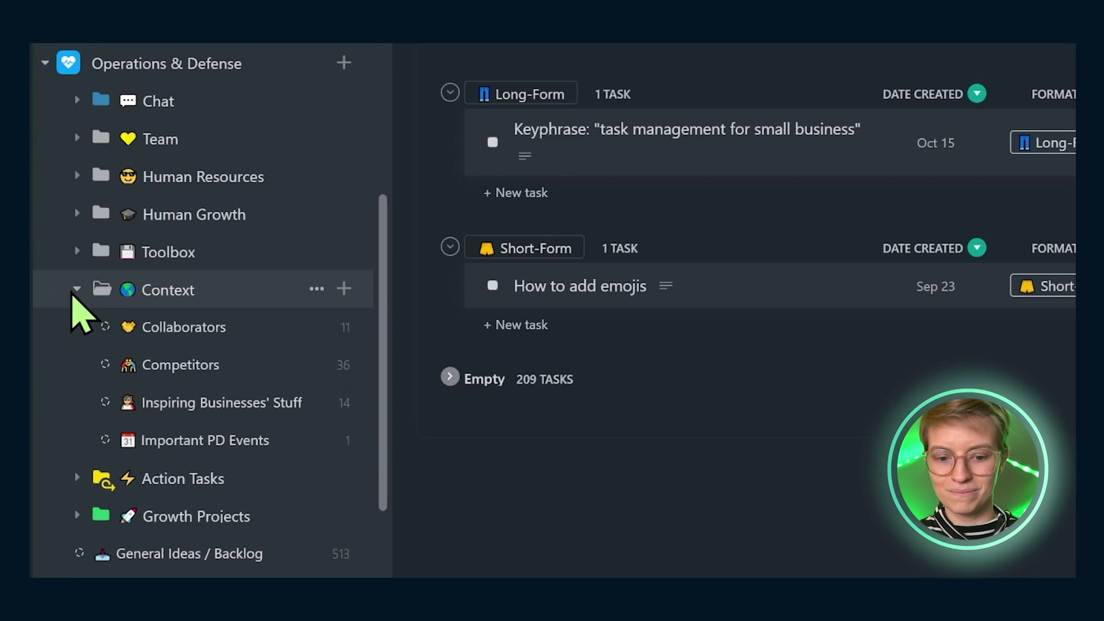
click(77, 289)
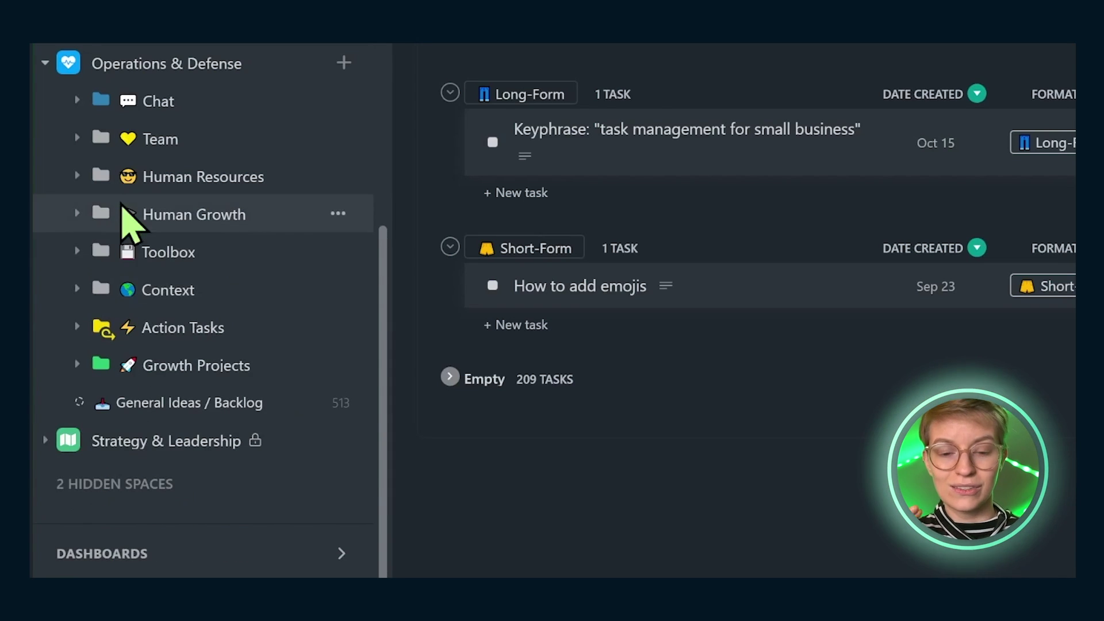
mouse_move(144, 299)
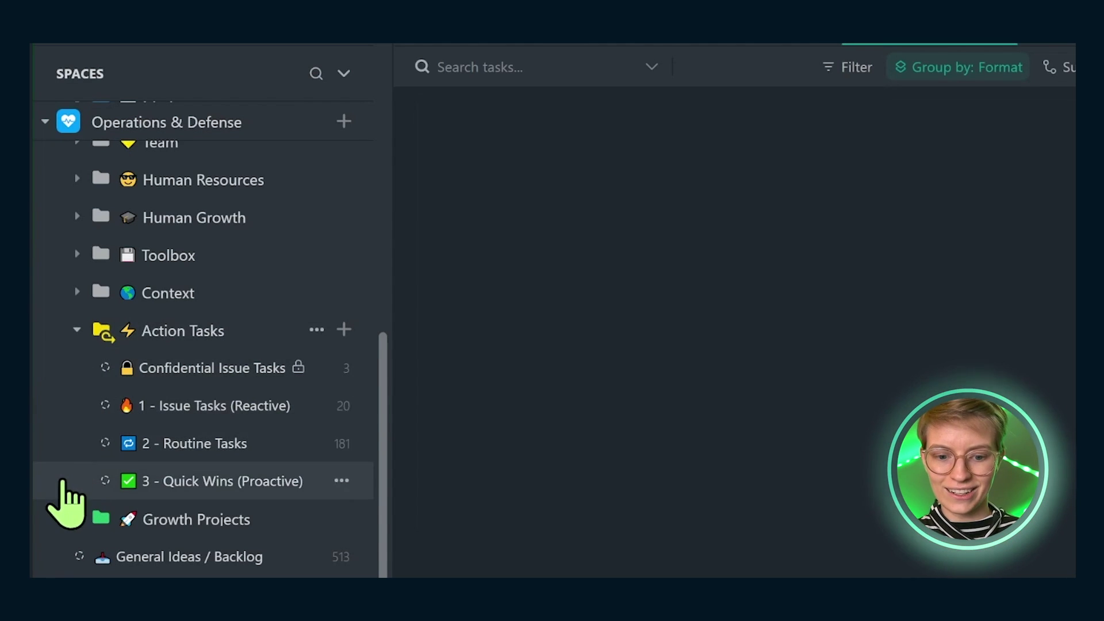
Fold the Action Tasks folder, then collapse the entire Operations & Defense space
click(106, 331)
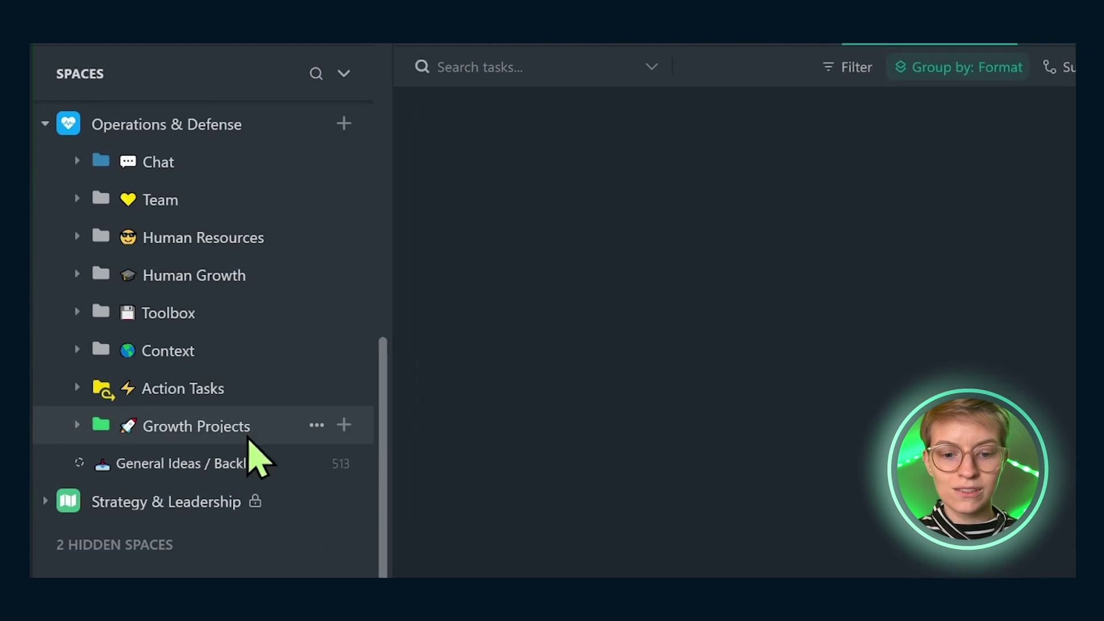
mouse_move(183, 434)
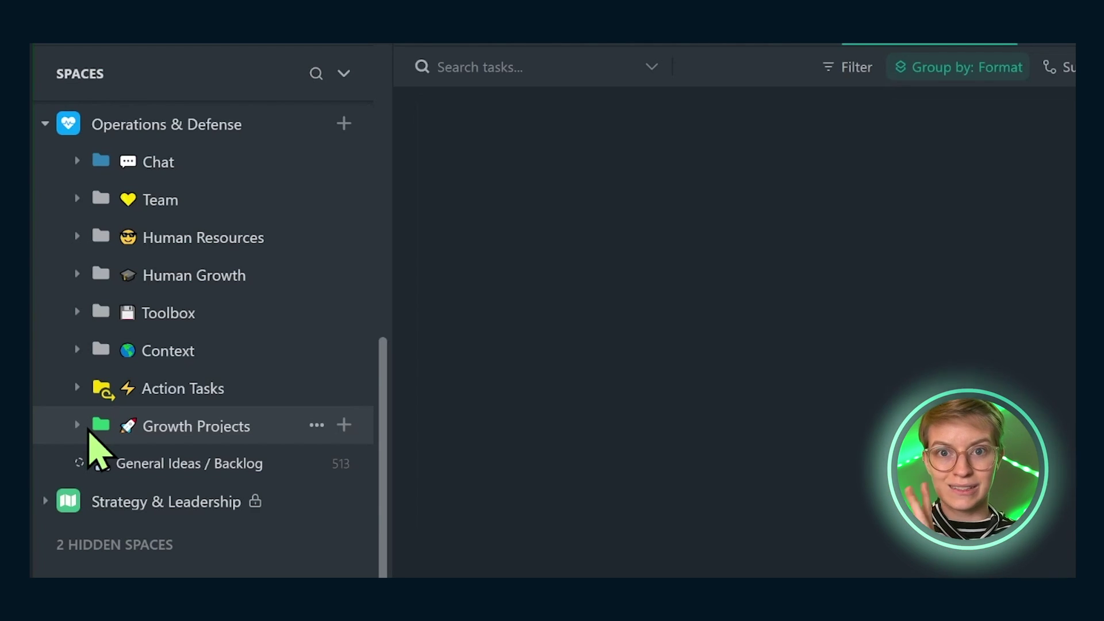
scroll(98, 426, up, 3)
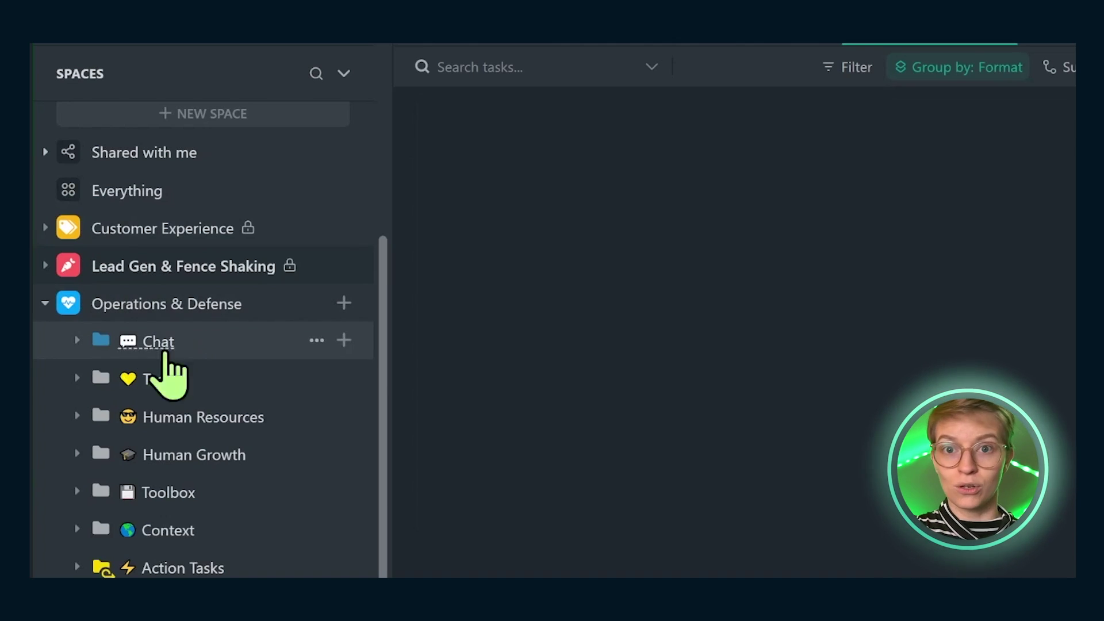
scroll(164, 380, down, 4)
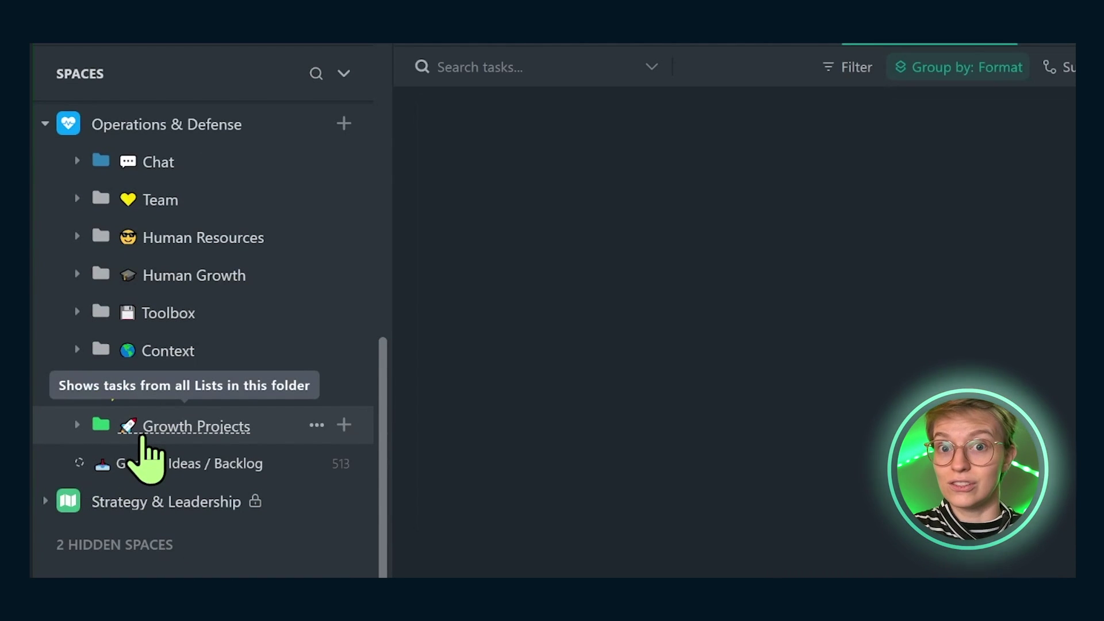
click(45, 124)
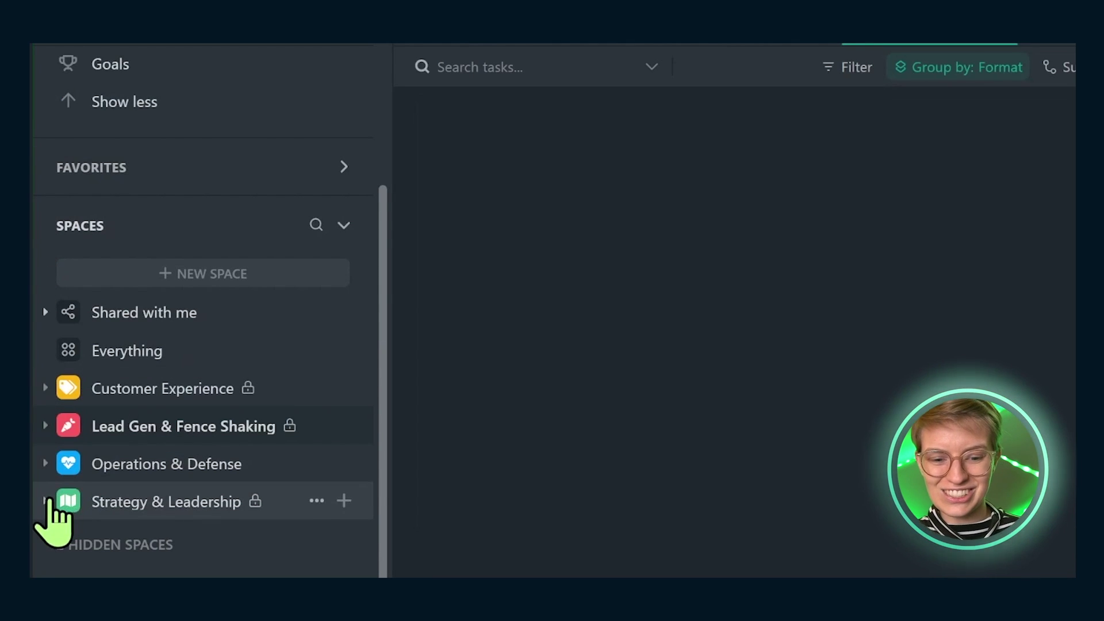
Expand Strategy & Leadership and fold its Strategy Ideation folder, leaving Path to Achieve Goals and Goal-Setting visible
click(45, 500)
scroll(110, 397, down, 3)
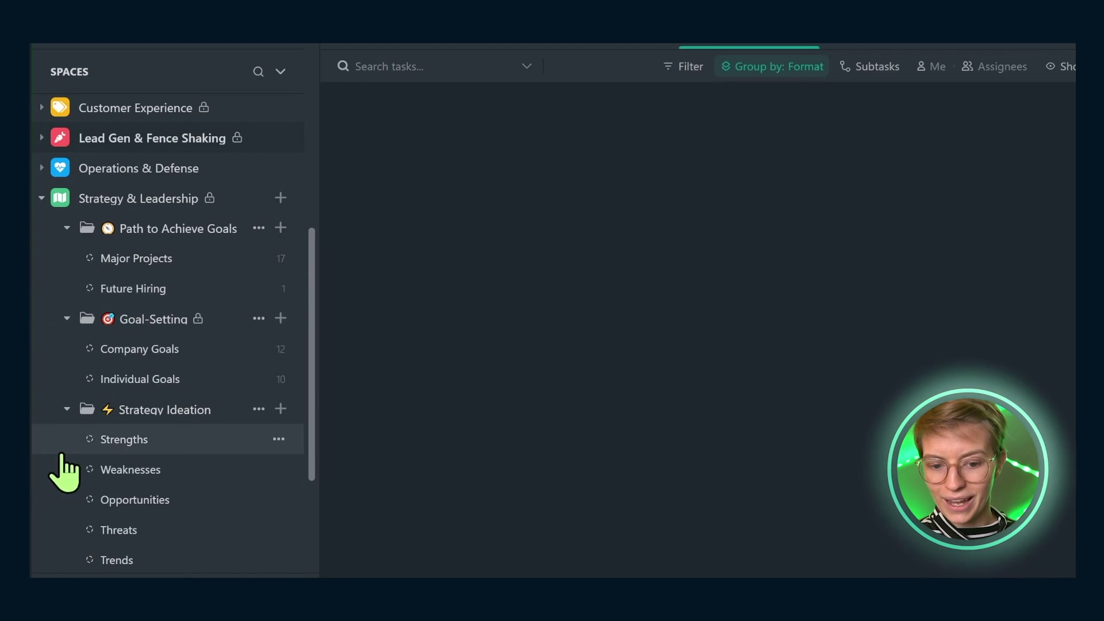
click(67, 409)
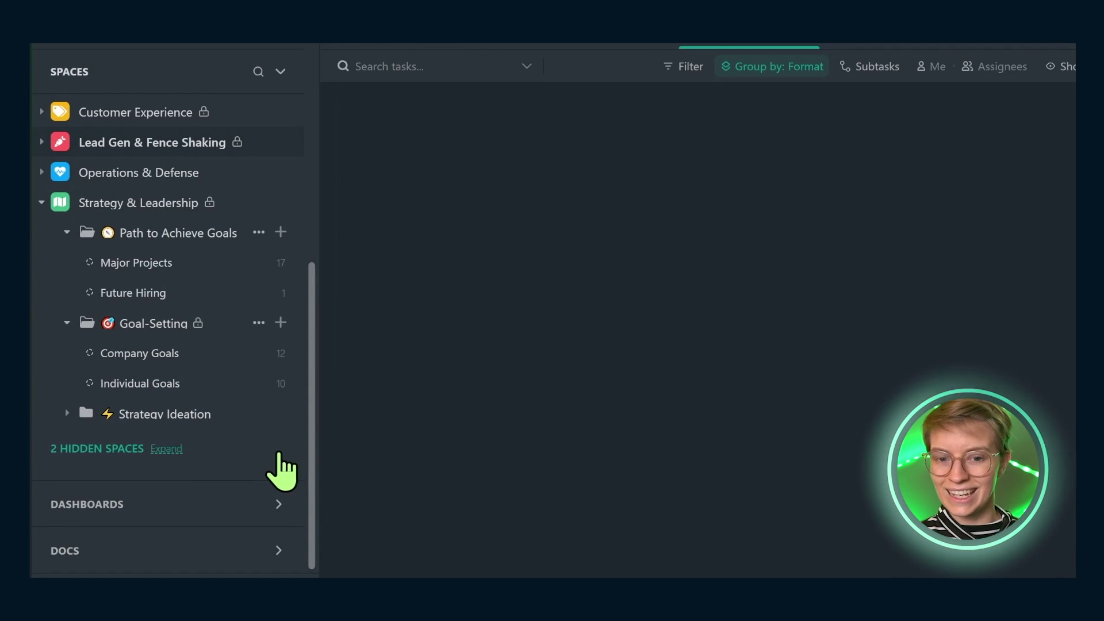
scroll(246, 456, up, 4)
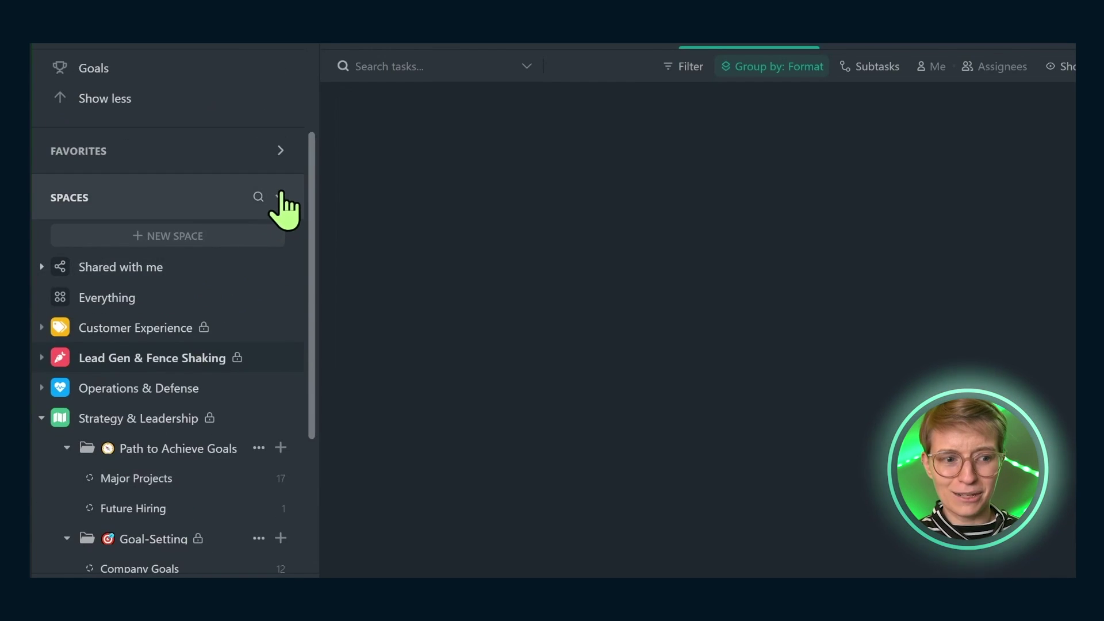
Collapse the Spaces list and expand Dashboards to show My Private, Sharing and Shared With Me groups
click(280, 197)
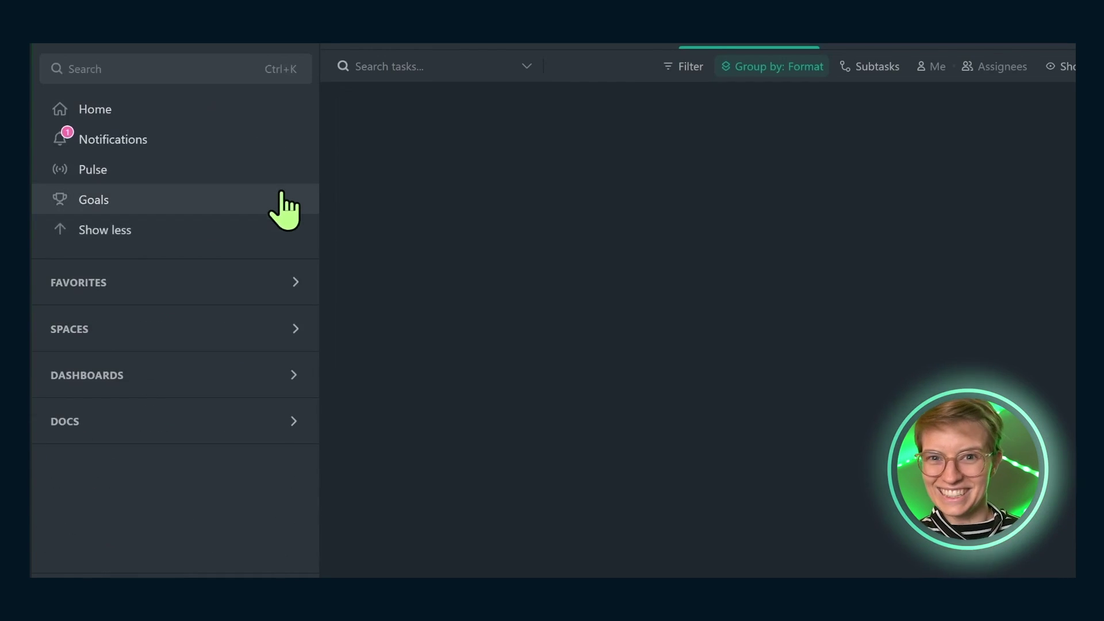
click(210, 376)
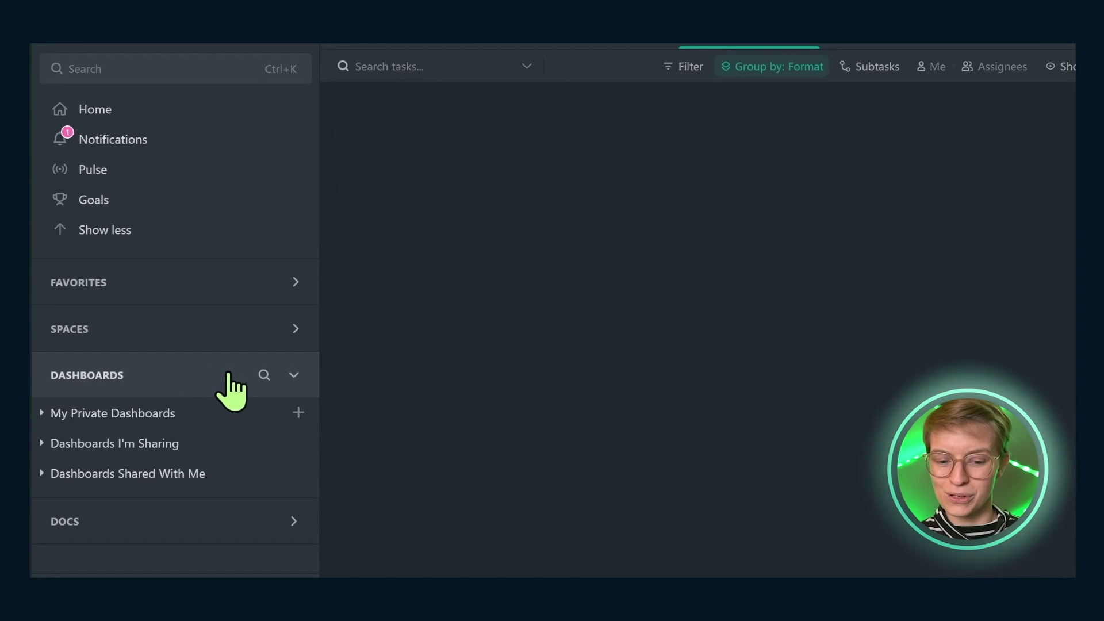